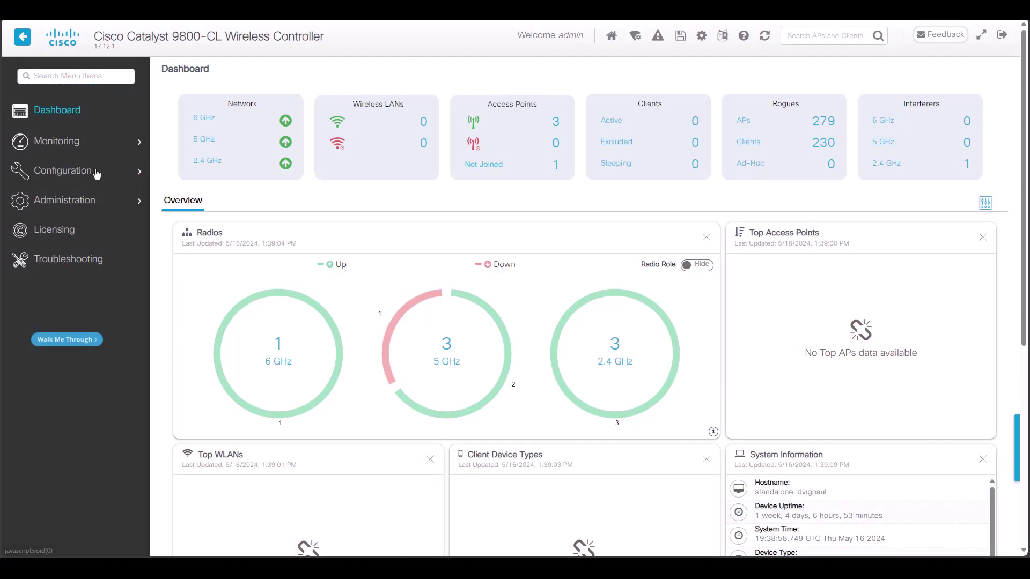
Generate an exportable 4096-bit RSA key pair named 9800-key in PKI Management's Key Pair Generation.
mouse_move(116, 182)
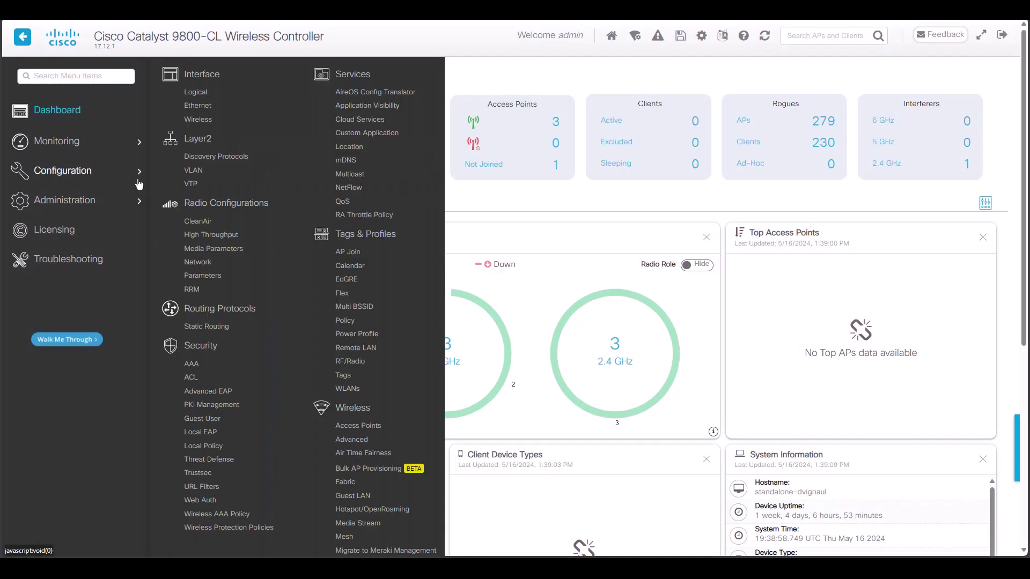
click(207, 406)
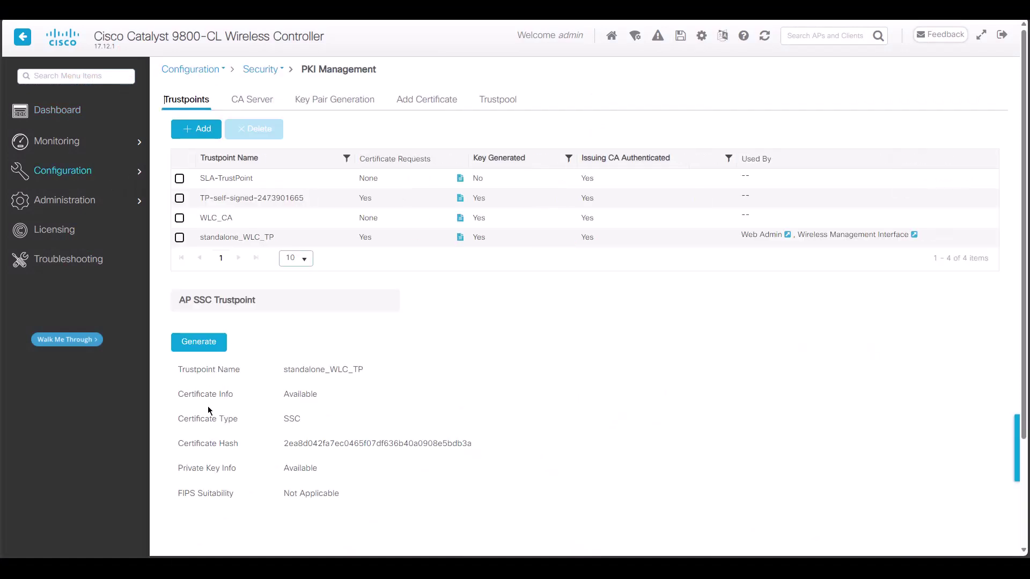
click(329, 101)
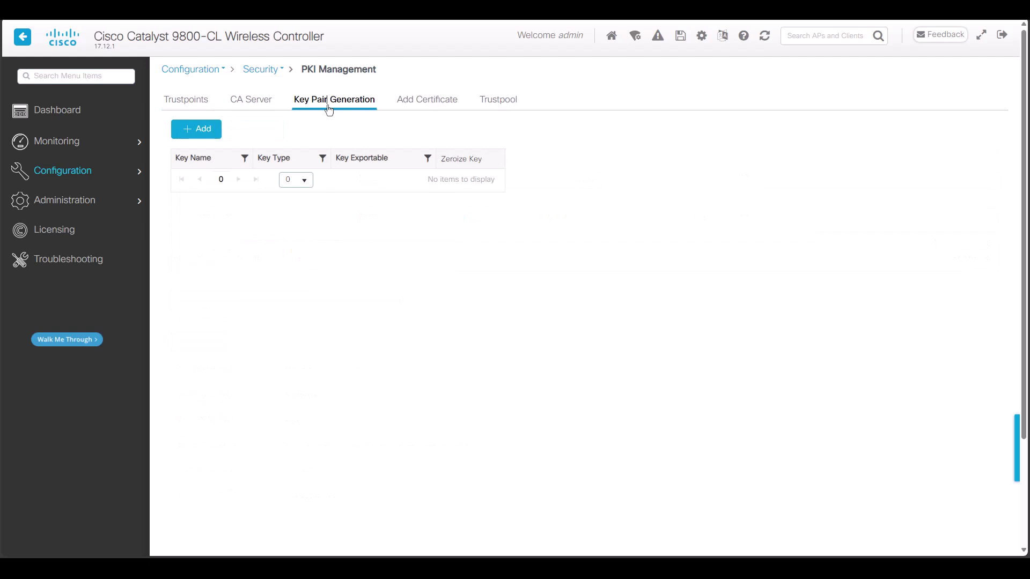
click(204, 132)
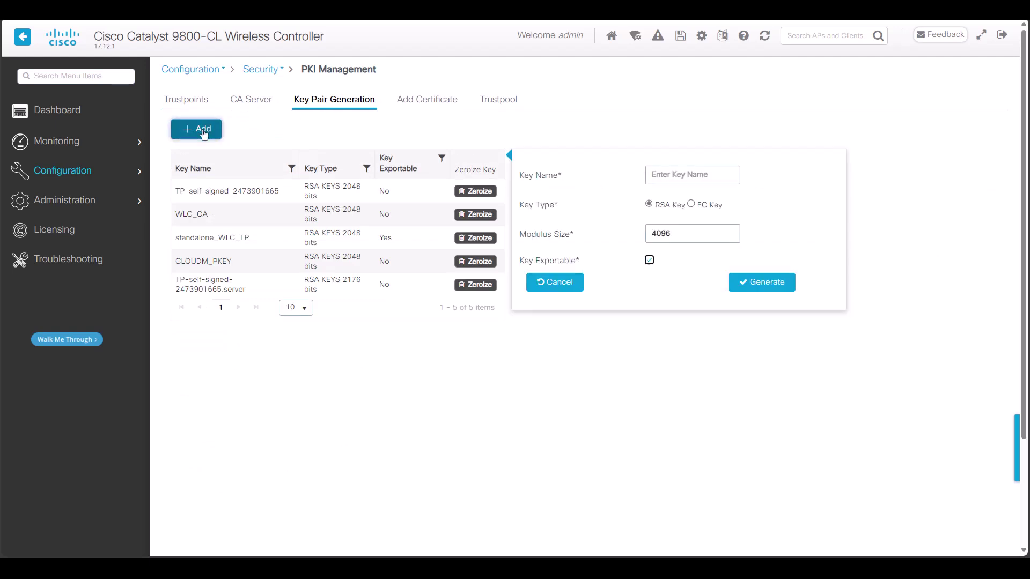
click(662, 172)
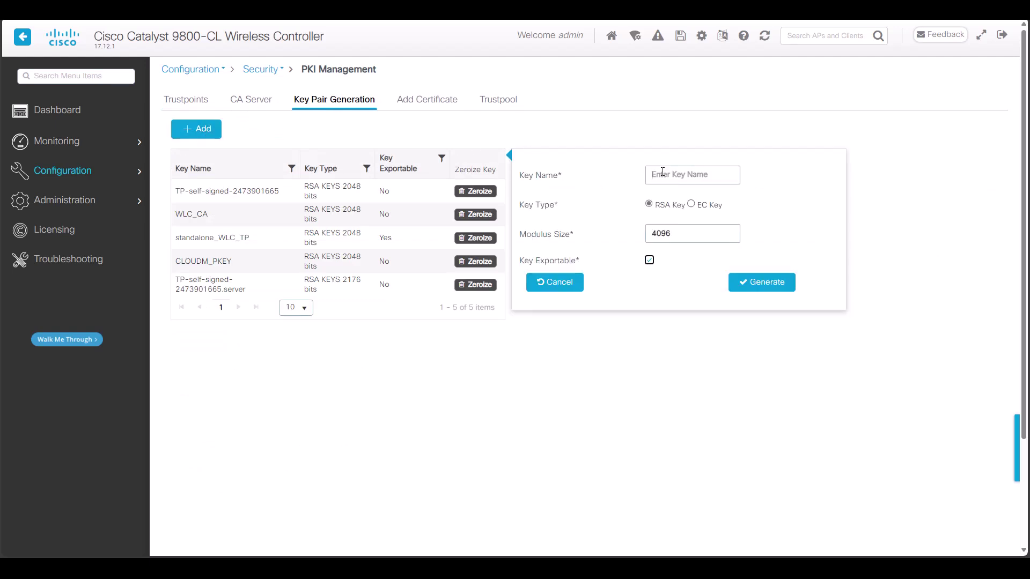
text(9800-key)
click(751, 288)
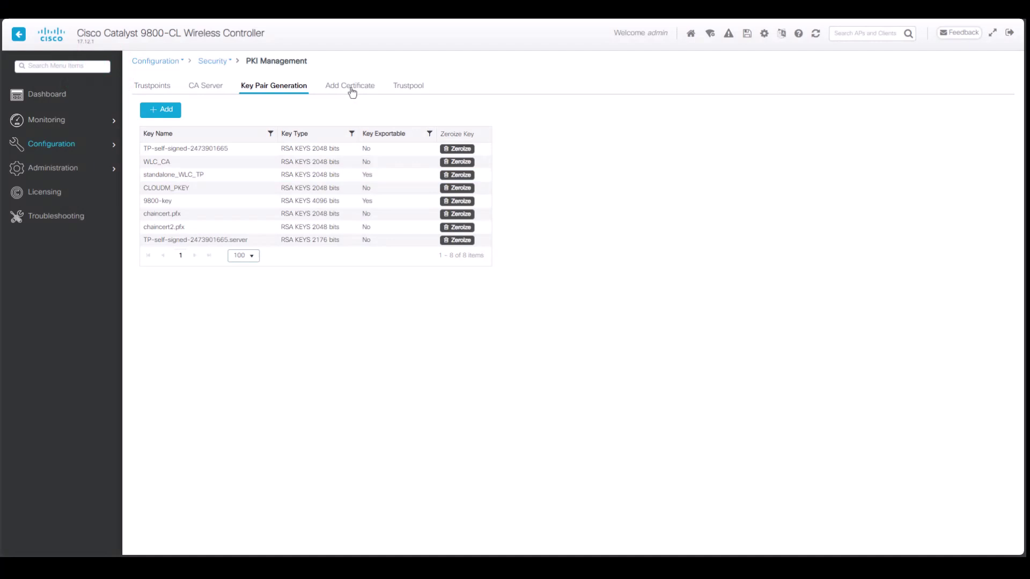
Start a certificate signing request named 9800-CSR that uses key 9800-key.
click(352, 90)
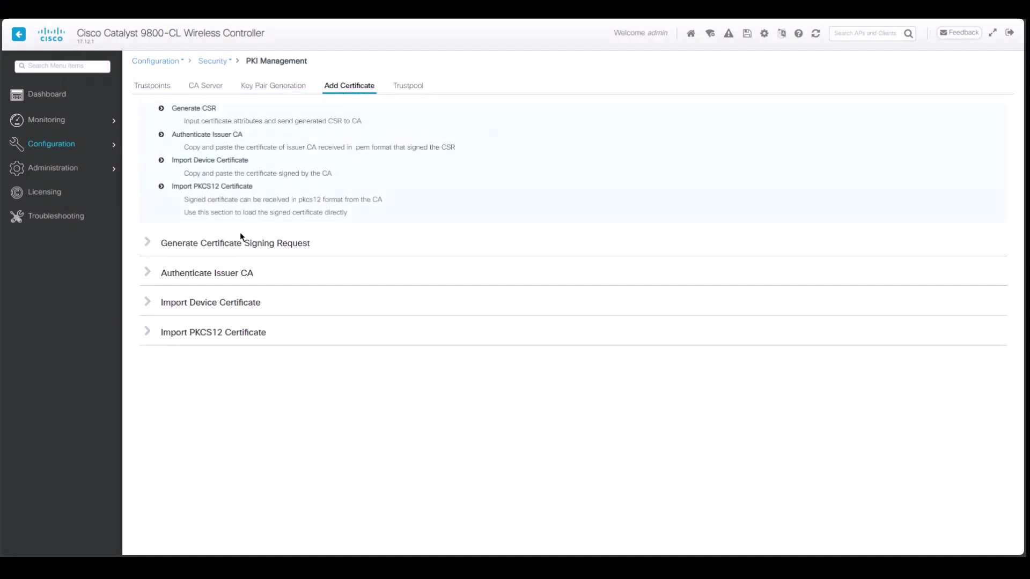
click(230, 246)
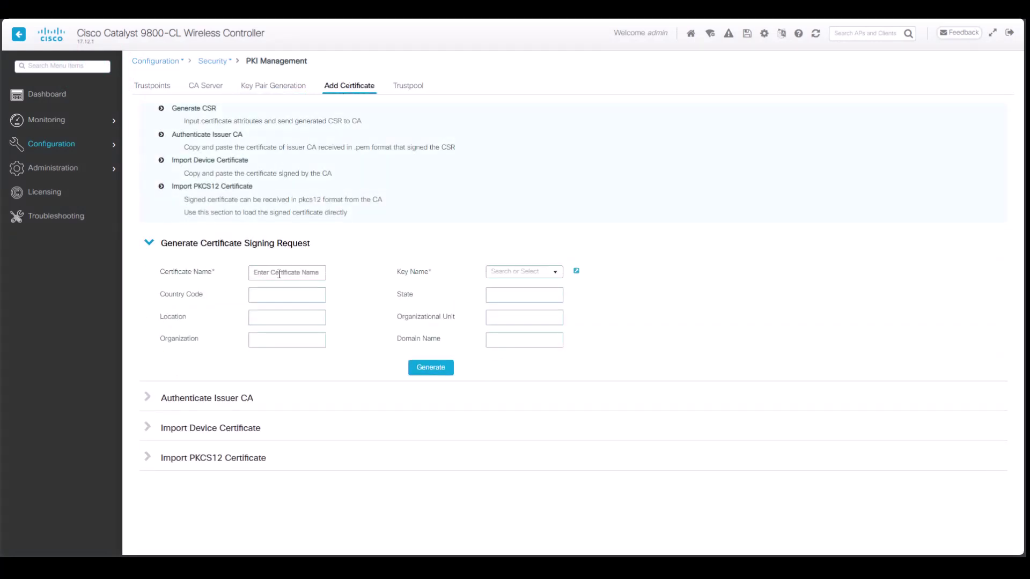
click(279, 275)
text(9800-CSR)
key(Tab)
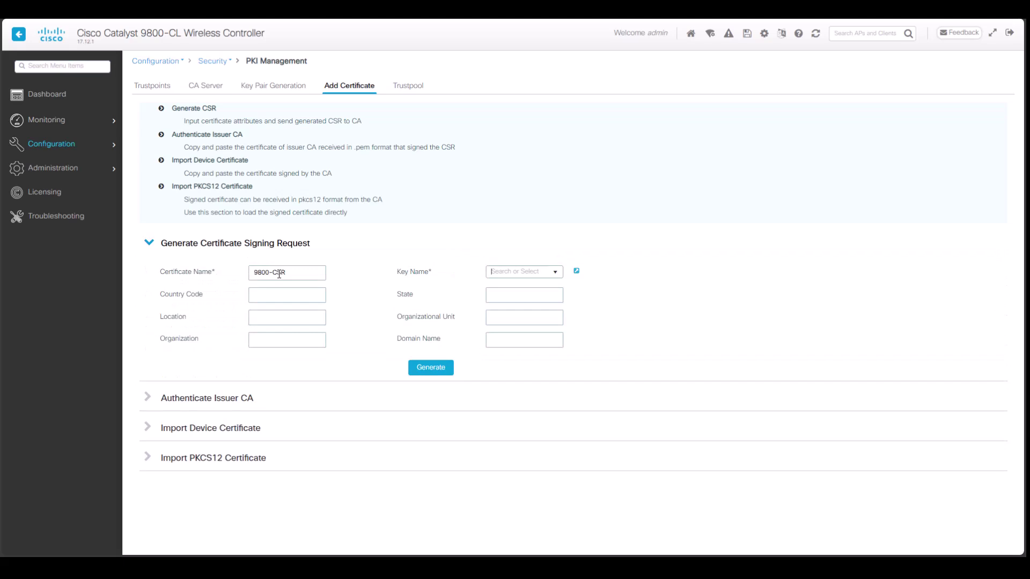
click(553, 277)
click(511, 342)
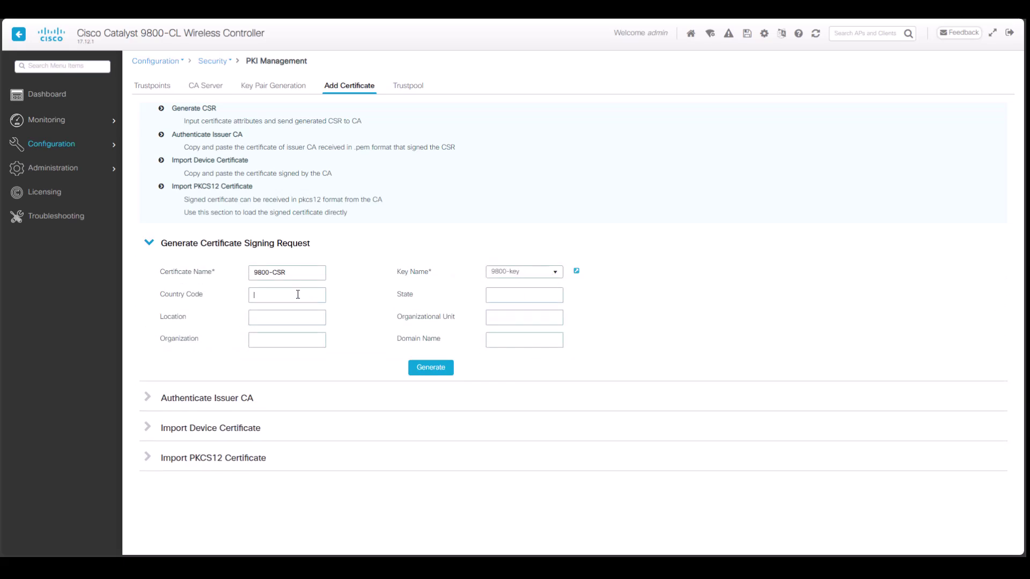
Enter MX, Mexico city, Mexico, Ciscolab, Mexwireless, wireless-9800-tac.com, then generate and copy the CSR.
click(298, 295)
text(MX)
key(Tab)
text(Mexico city)
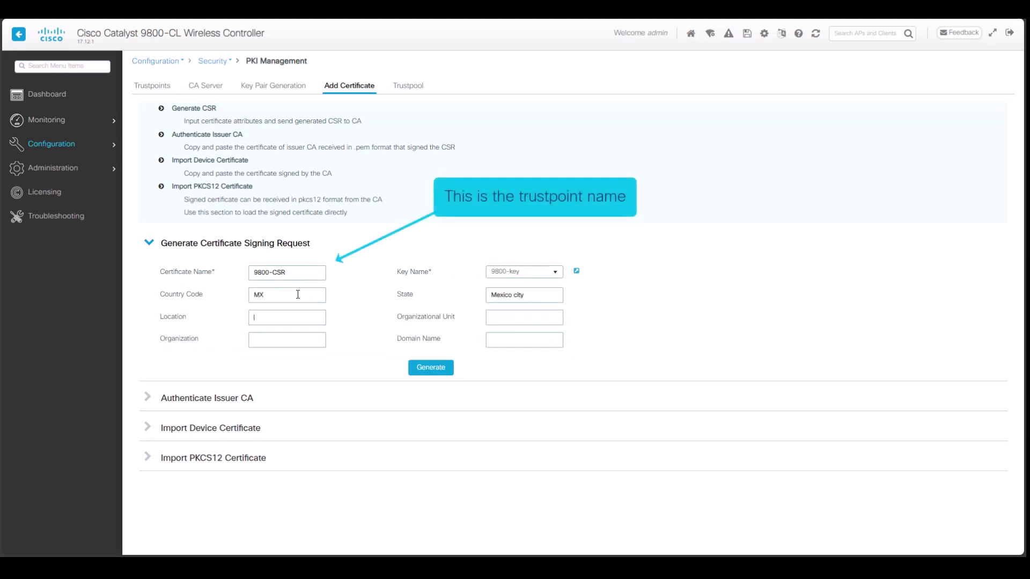
key(Tab)
text(Mexico)
key(Tab)
text(Ciscolab)
key(Tab)
text(Mexwireless)
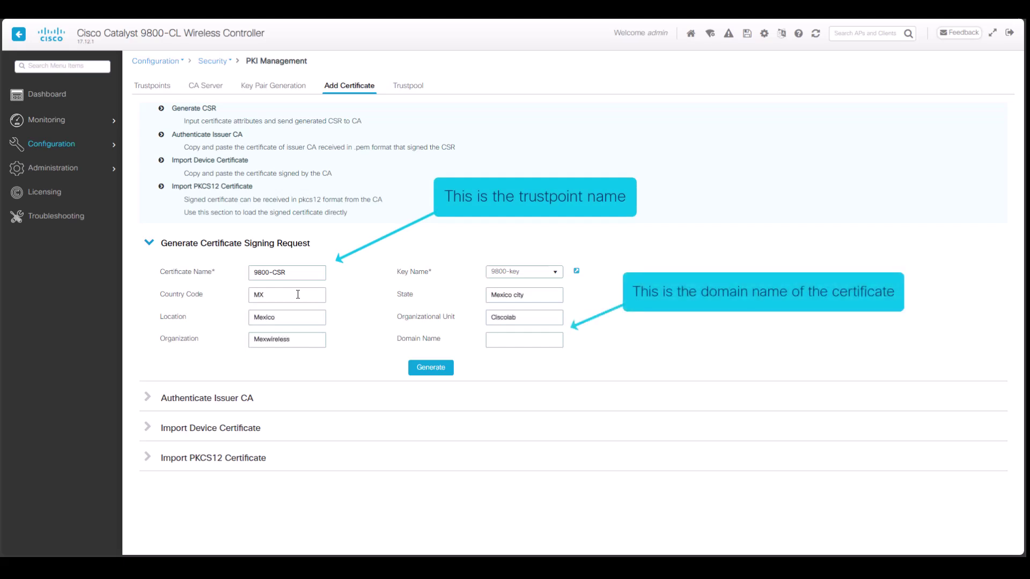
key(Tab)
text(wireless-9800-tac.com)
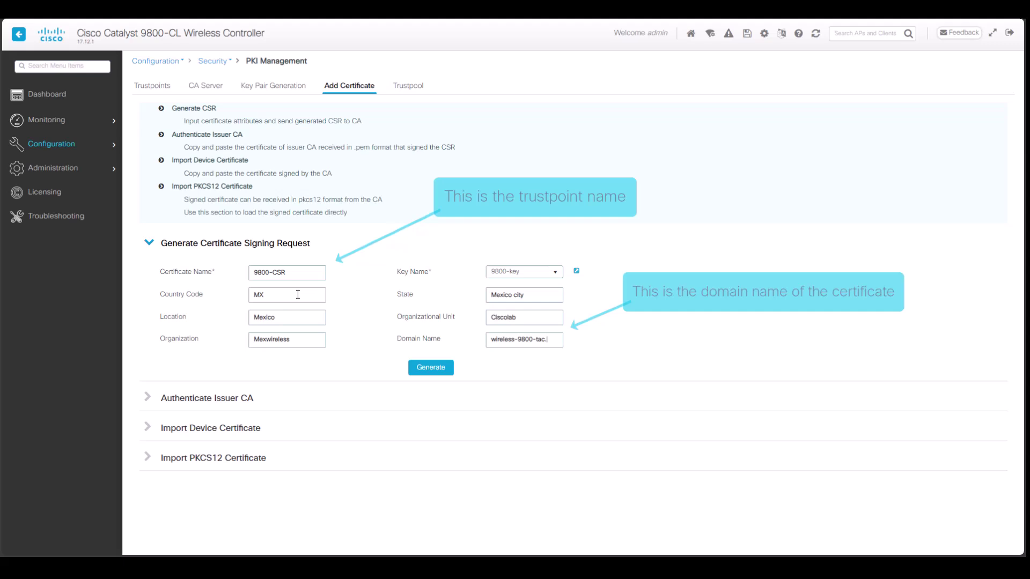
click(436, 372)
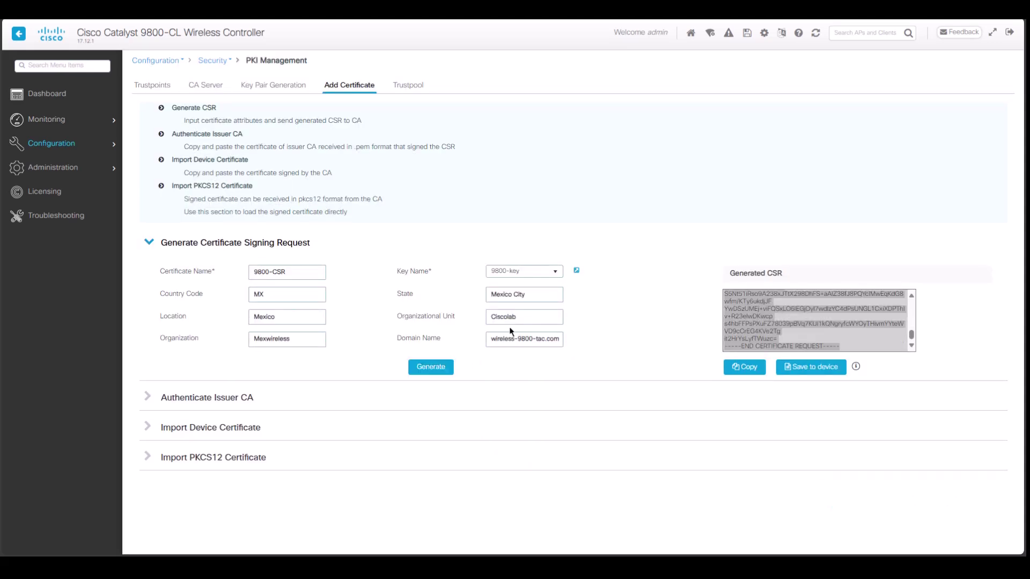
click(743, 368)
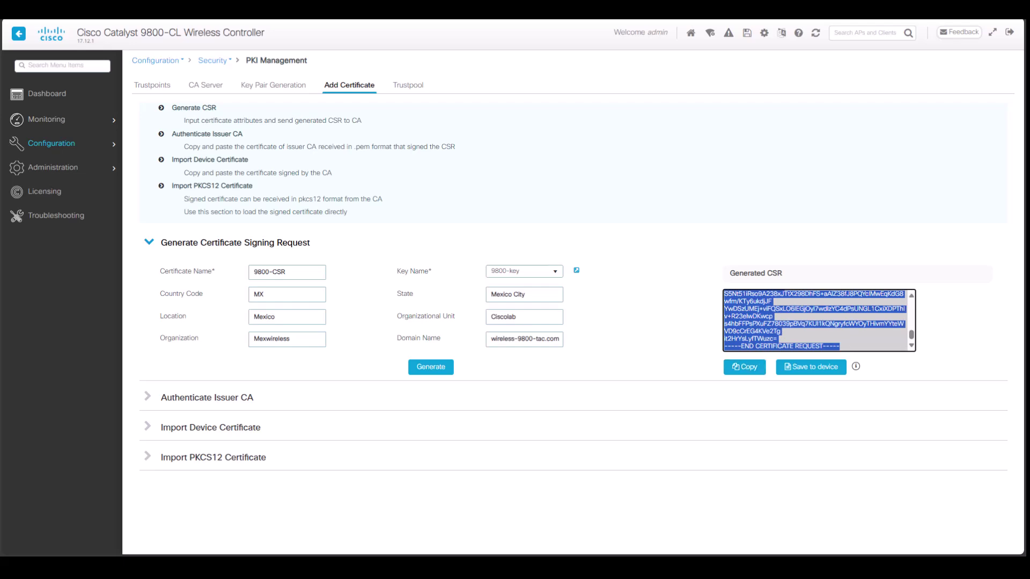
Bring up 9800-csr.pem in Notepad, centre its window, then minimize it.
key(alt+Tab)
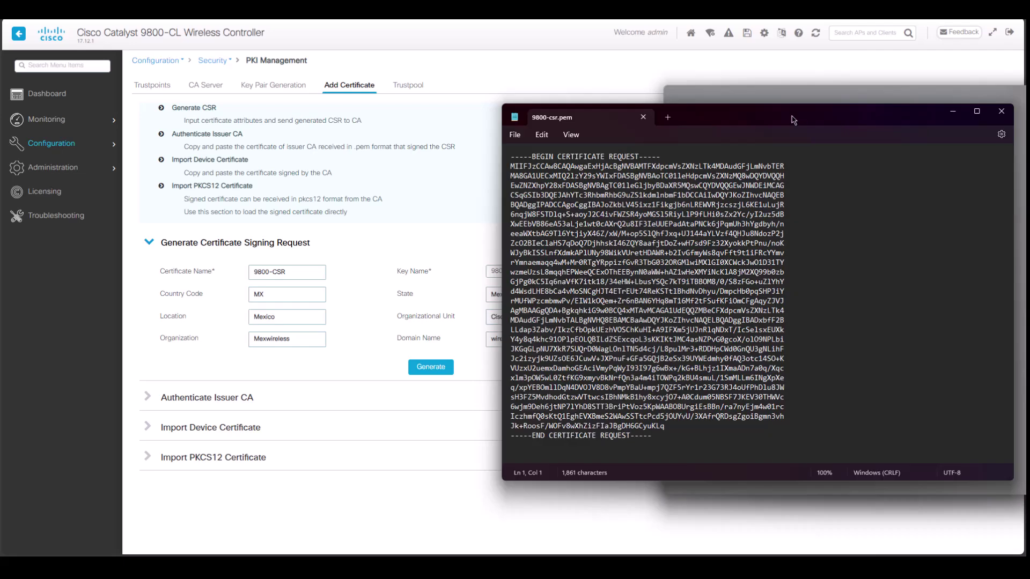
drag(819, 109, 544, 117)
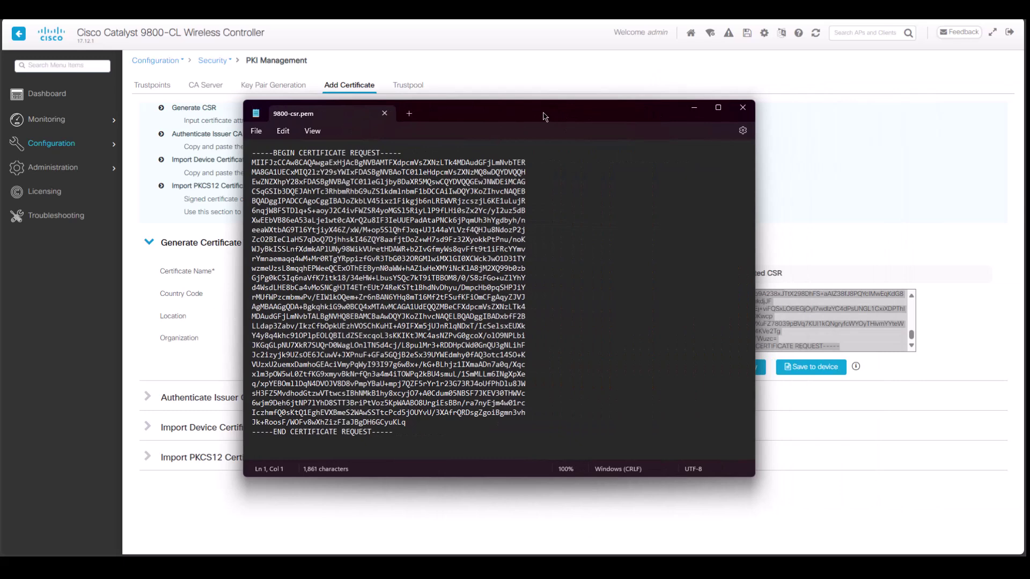
click(695, 108)
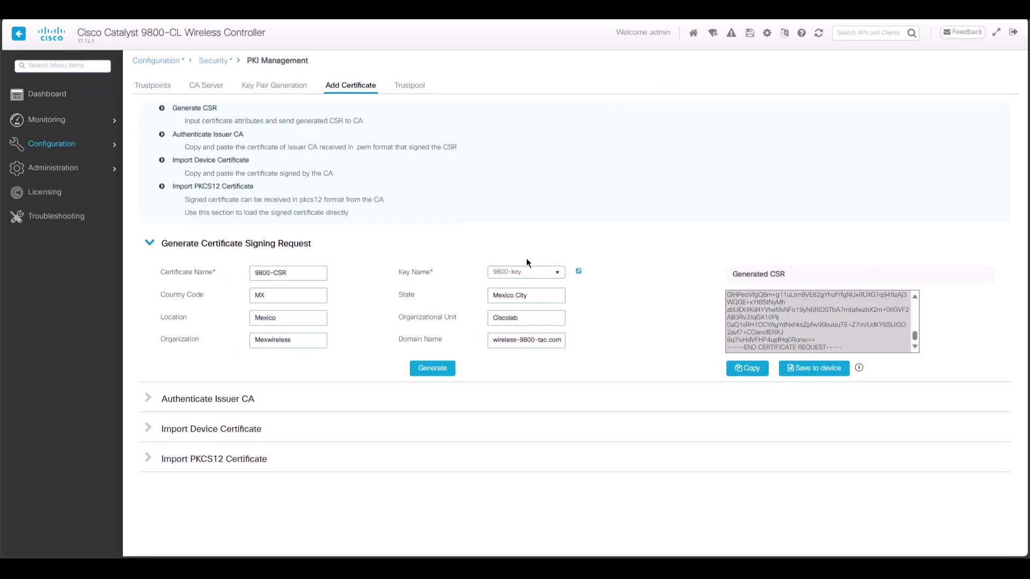
Go back to the Trustpoints list on the controller.
click(149, 90)
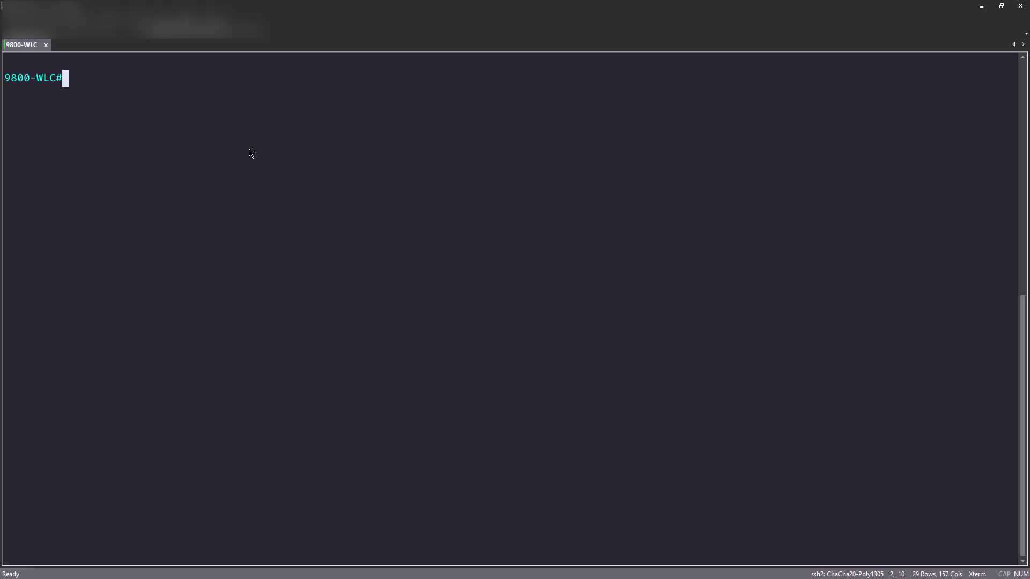
Create trustpoint Root-CA with enrollment terminal, chain-validation stop and revocation-check none.
text(configure terminal)
key(Return)
text(crypto)
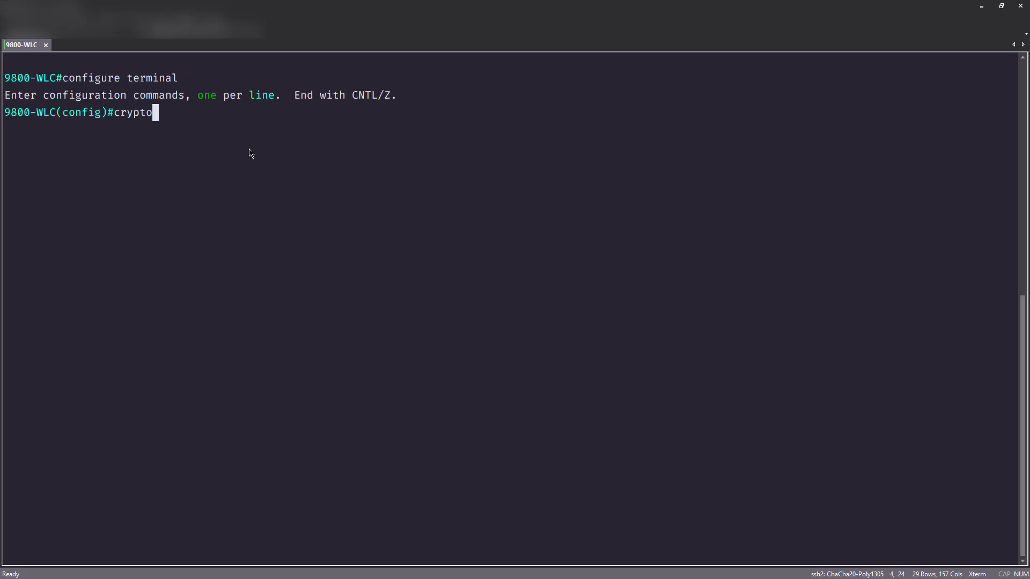
text( pki trustpoint Root-CA)
key(Return)
text(enroll)
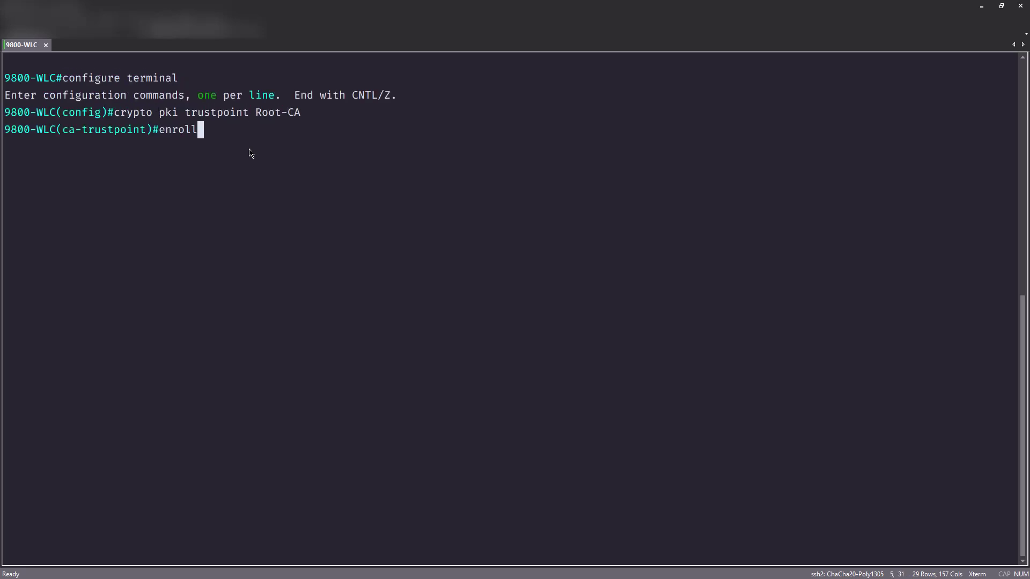
text(ment terminal)
key(Return)
text(chain-validation stop)
key(Return)
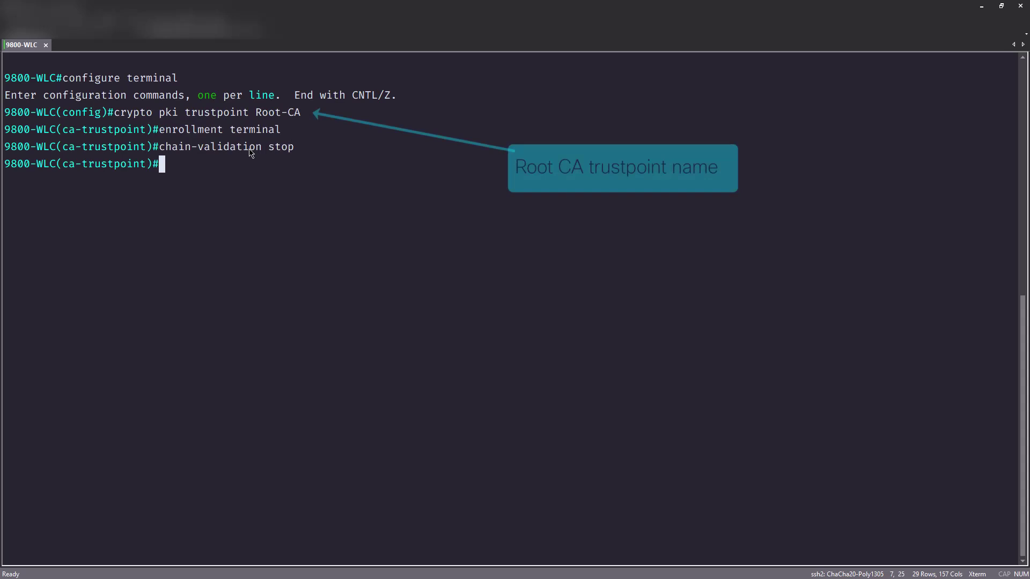
text(revocation-check none)
key(Return)
text(exit)
key(Return)
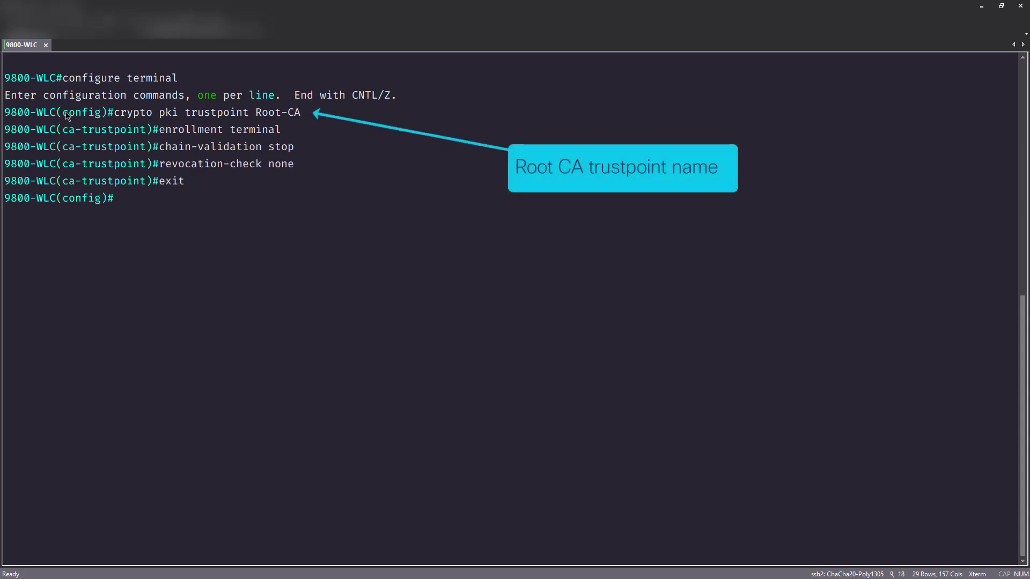
key(Return)
Authenticate Root-CA by pasting the root CA certificate and accepting it with yes.
text(config)#c)
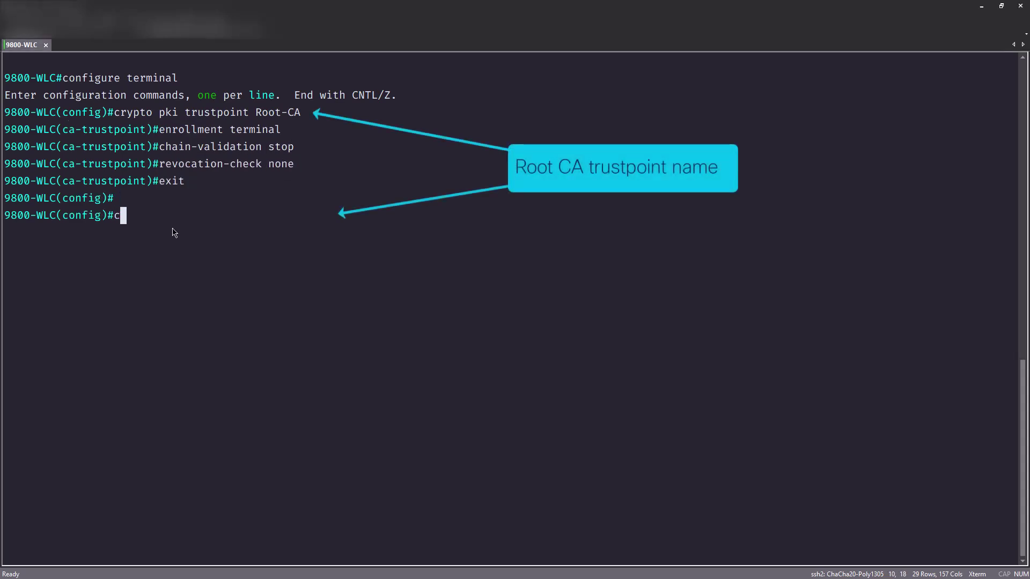
text(rypto pki authenticate Root-CA)
key(Return)
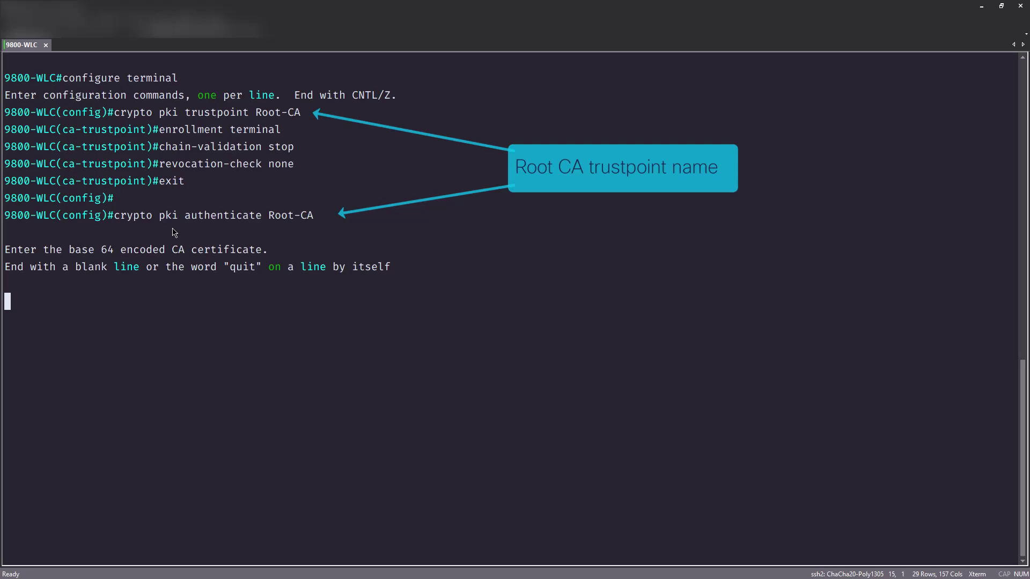
key(ctrl+v)
click(769, 214)
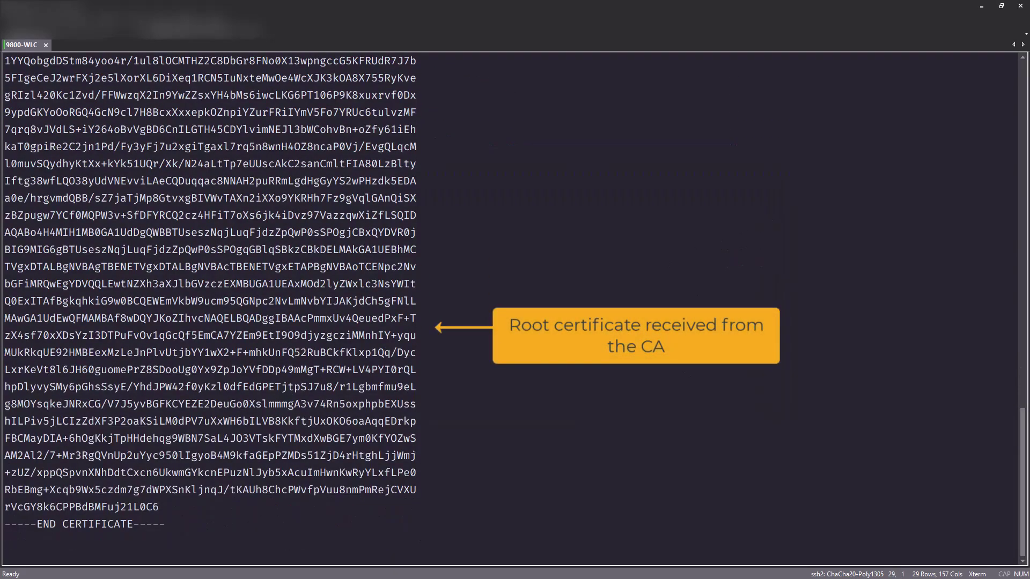
key(Return)
text(yes)
key(Return)
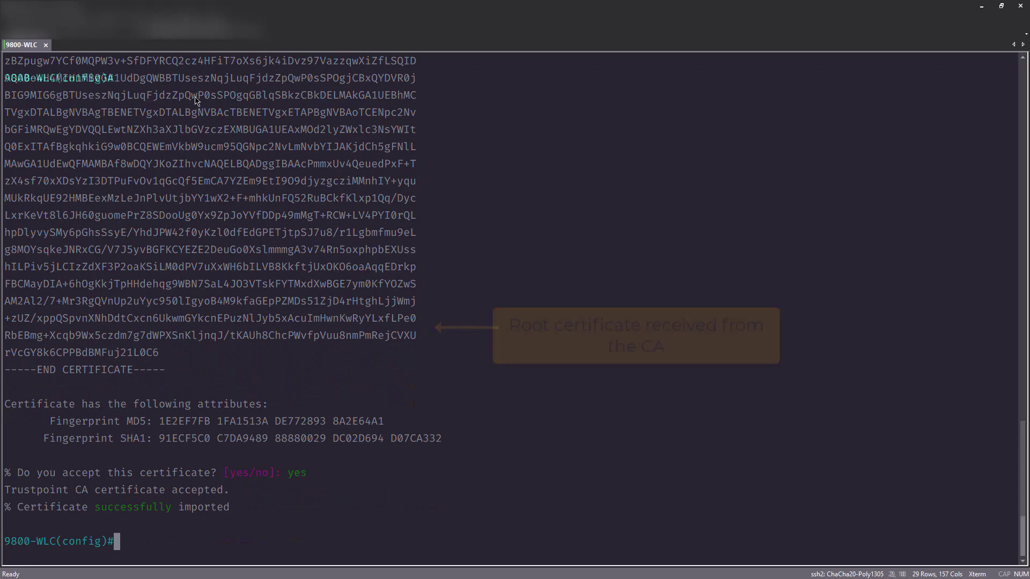
Set trustpoint 9800-CSR to chain-validation continue Root-CA.
key(ctrl+l)
text(crypto pki trustpoint 9800-CSR)
key(Return)
text(ca-trustpoint)#c)
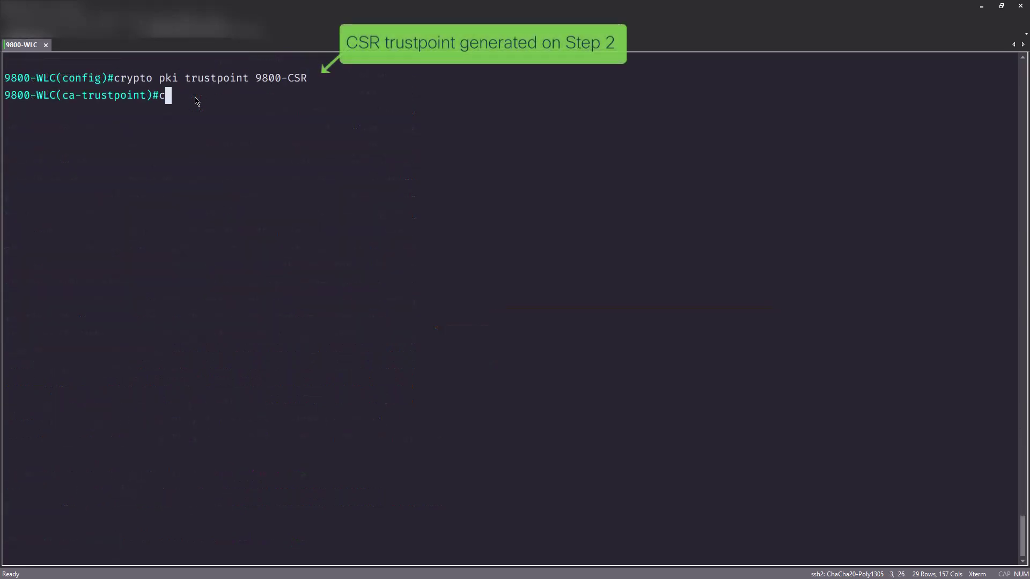
text(hain-validation continue Root-CA)
key(Return)
text(exit)
key(Return)
key(Return)
Run crypto pki authenticate 9800-CSR and paste the intermediate CA certificate.
text(crypto pki authenticate 9800-CSR)
key(Return)
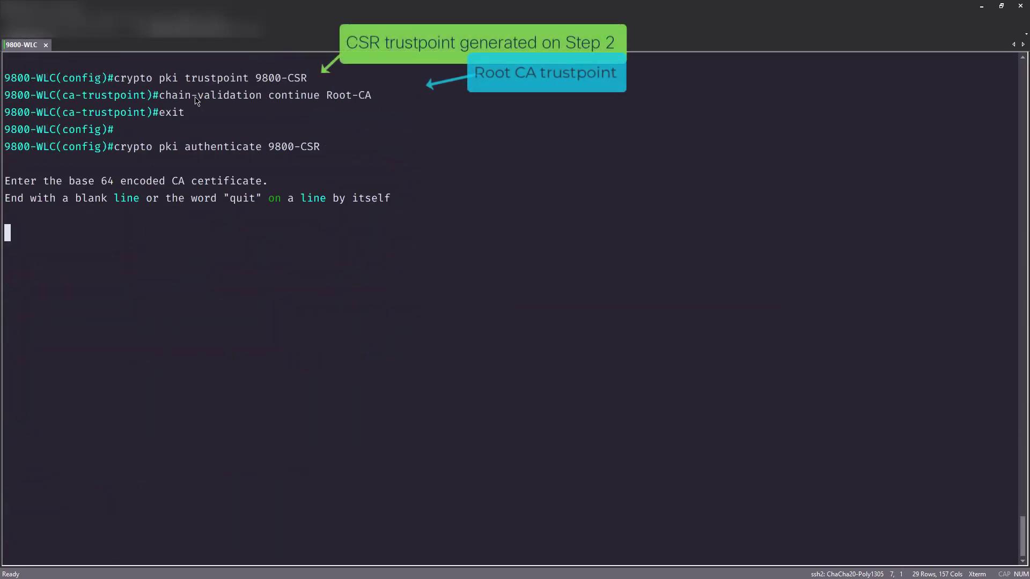
right_click(118, 262)
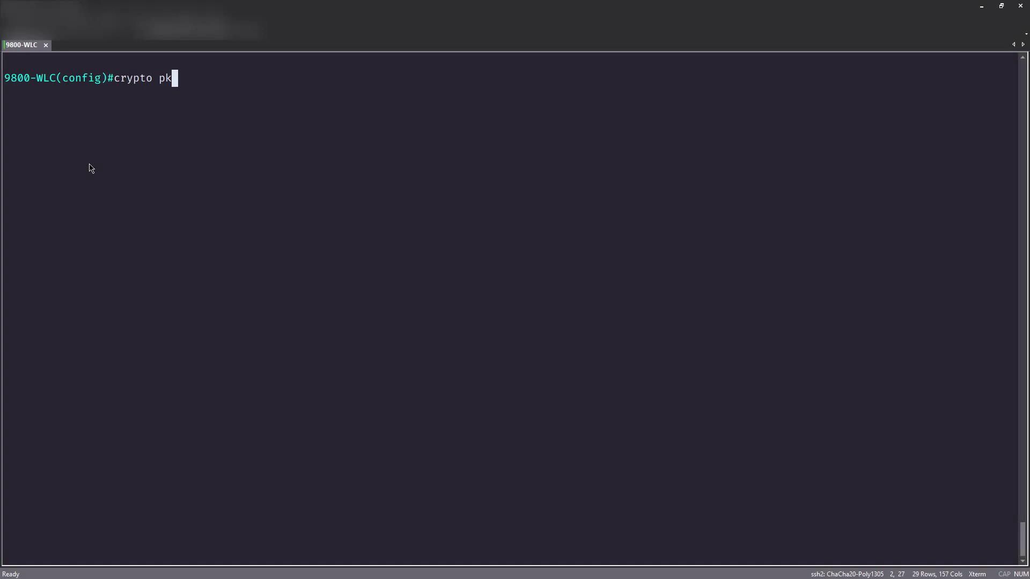
Run crypto pki import 9800-CSR certificate and paste the signed device certificate.
text(ertificate)
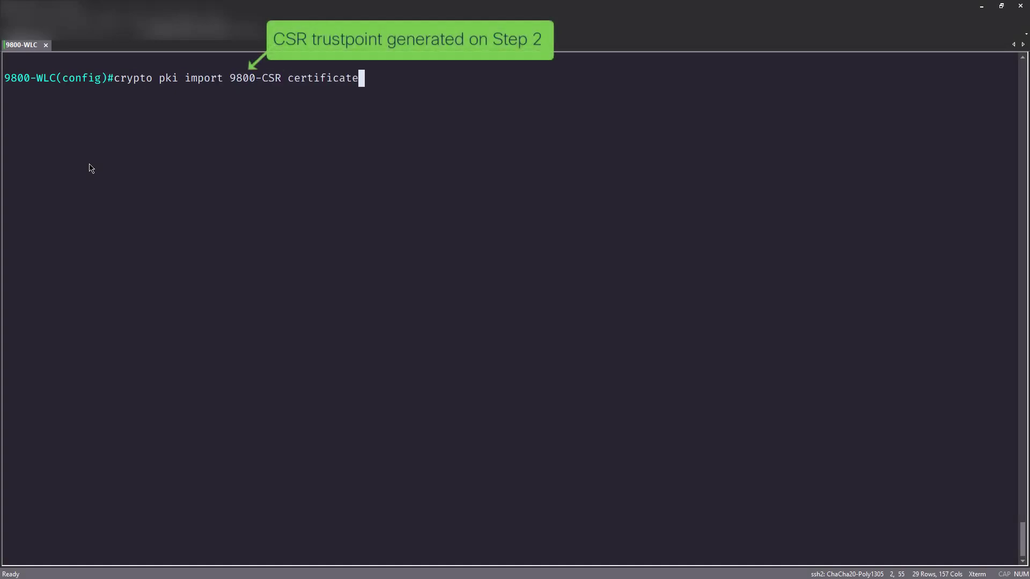
key(Return)
key(ctrl+v)
key(Return)
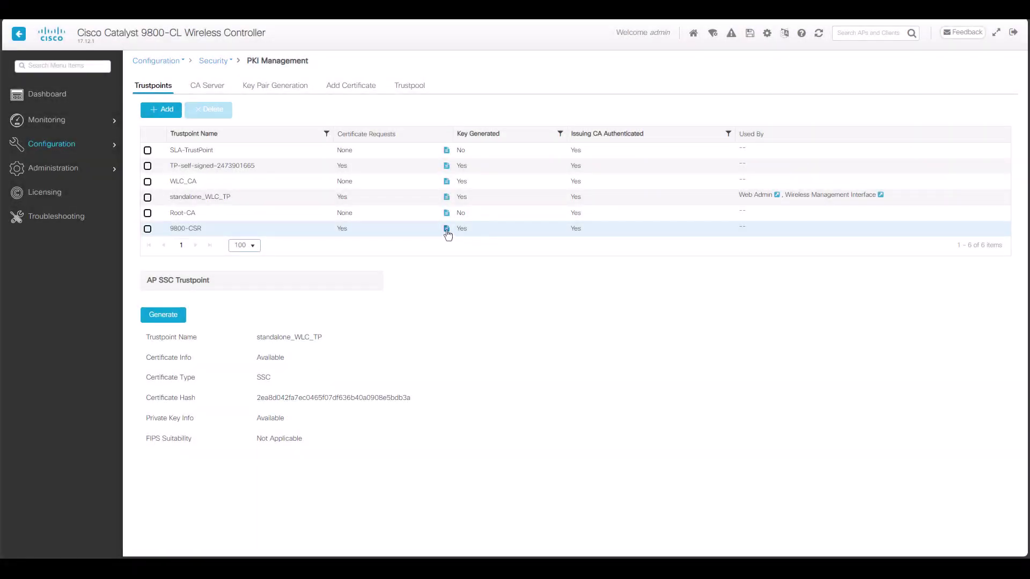
click(447, 230)
click(425, 198)
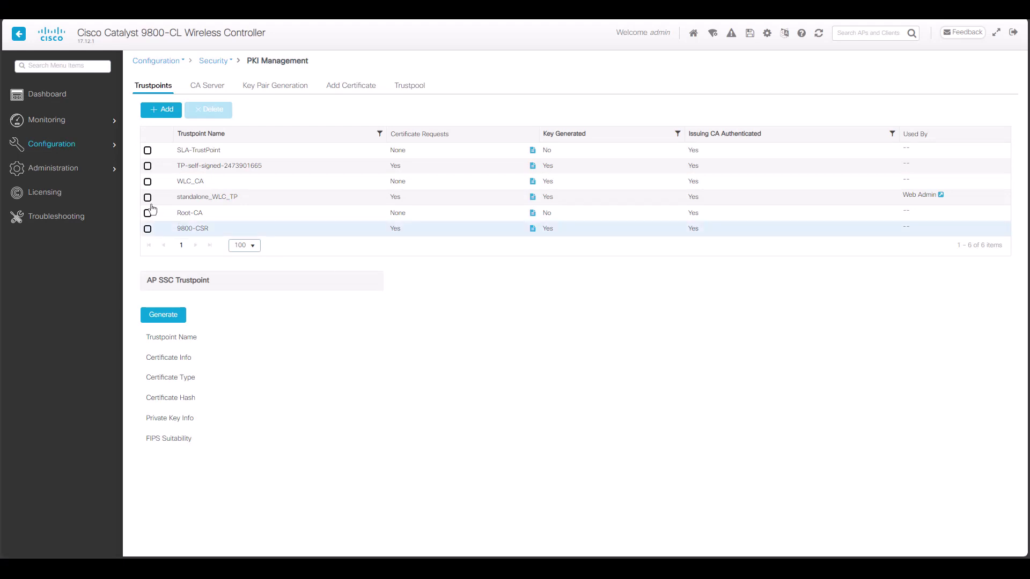
Set the HTTP/HTTPS trust point to 9800-CSR in Management settings and confirm applying it.
mouse_move(82, 170)
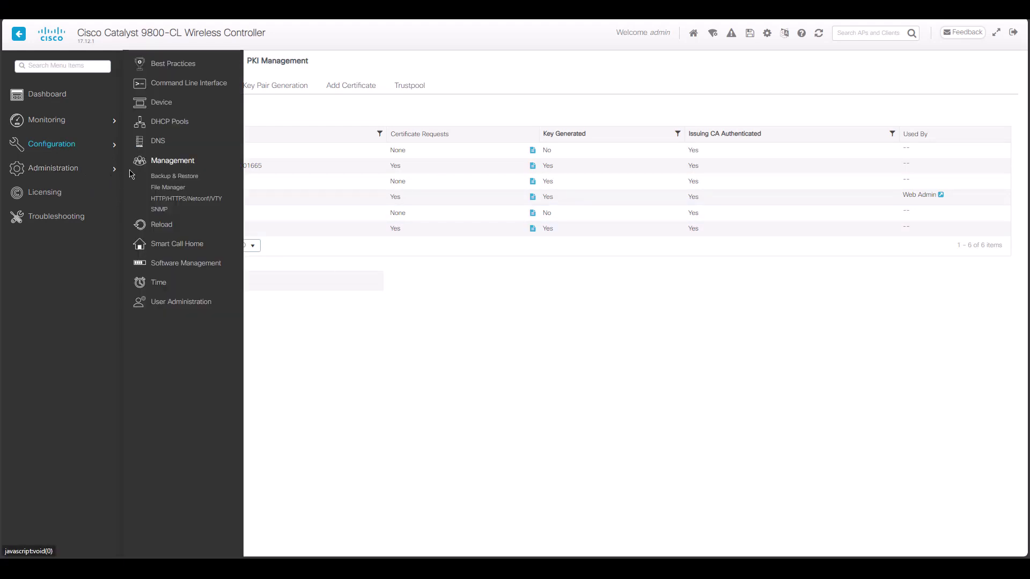
click(178, 199)
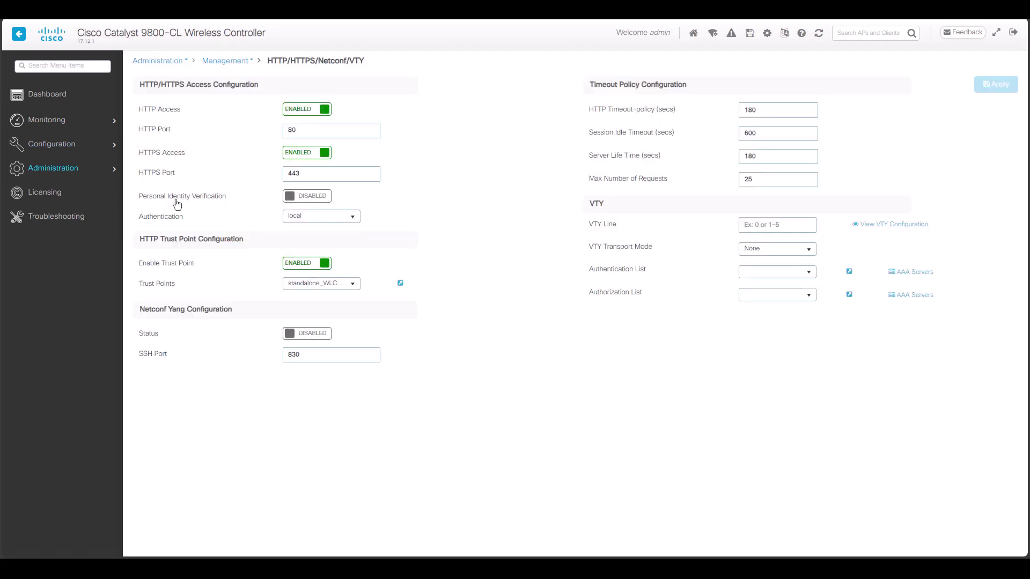
click(347, 284)
click(303, 382)
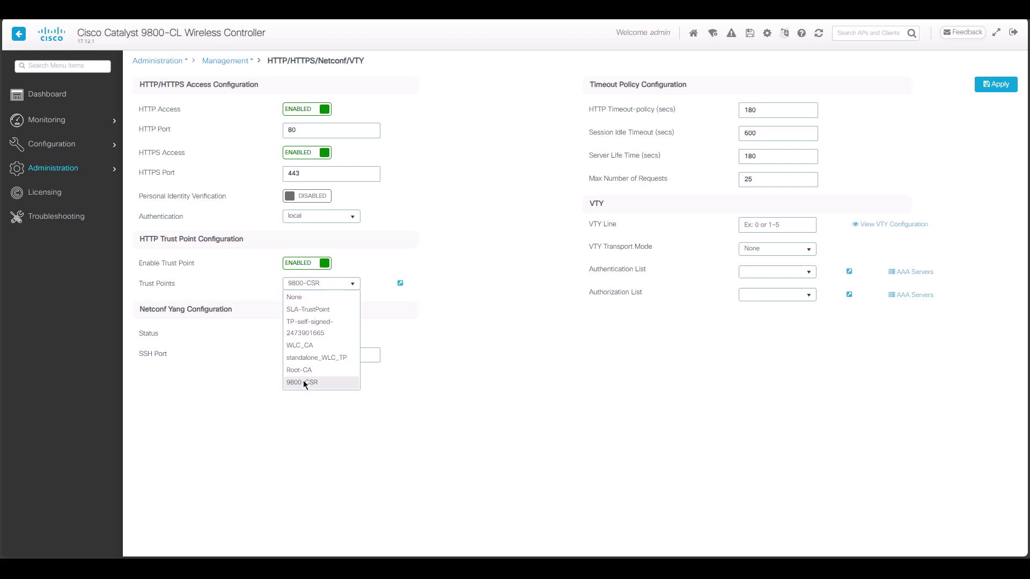
click(990, 87)
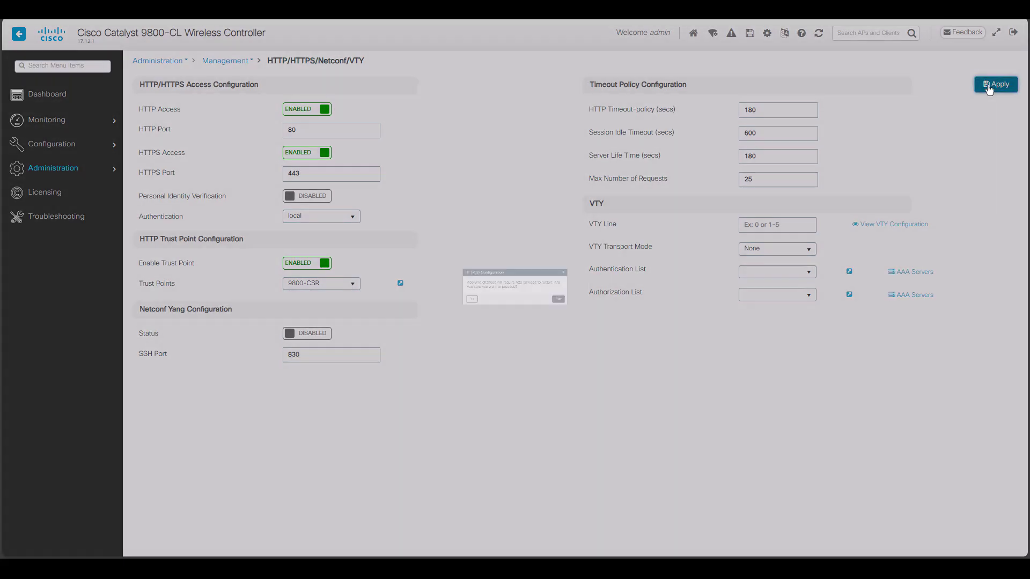
click(613, 314)
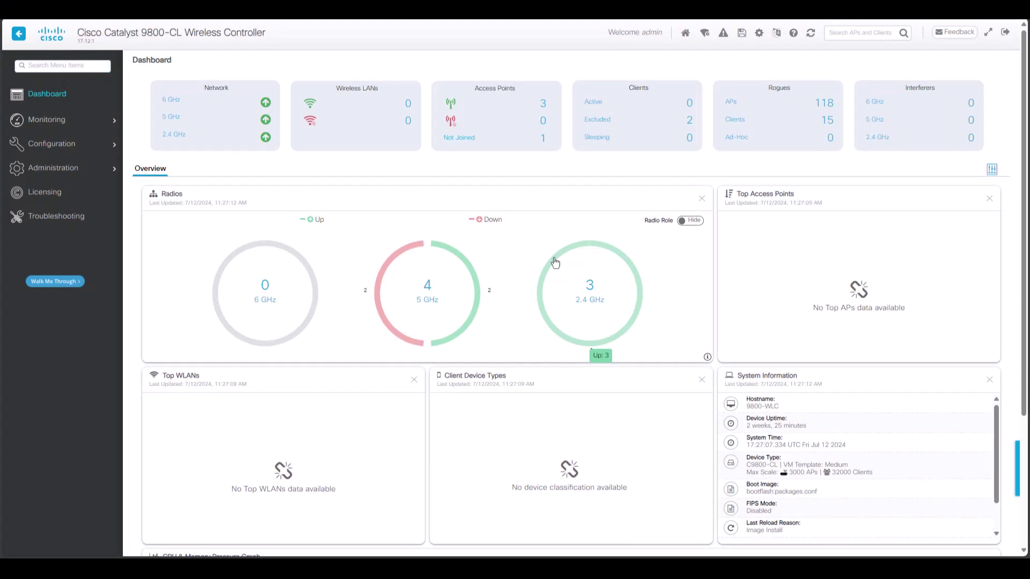
Choose 9800-CSR as the trustpoint of the global Web Auth parameter map and apply it.
mouse_move(52, 144)
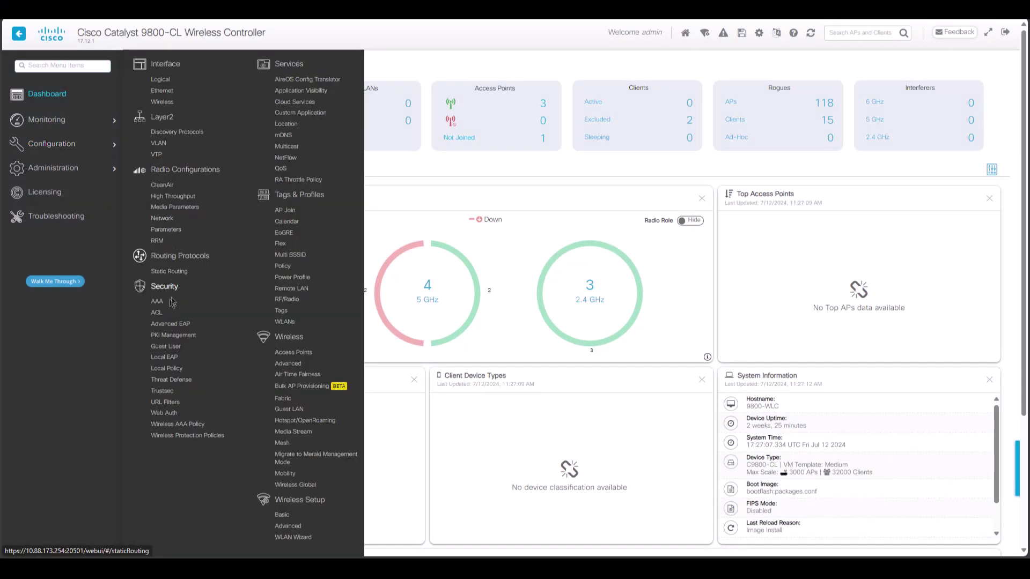
click(165, 413)
click(208, 128)
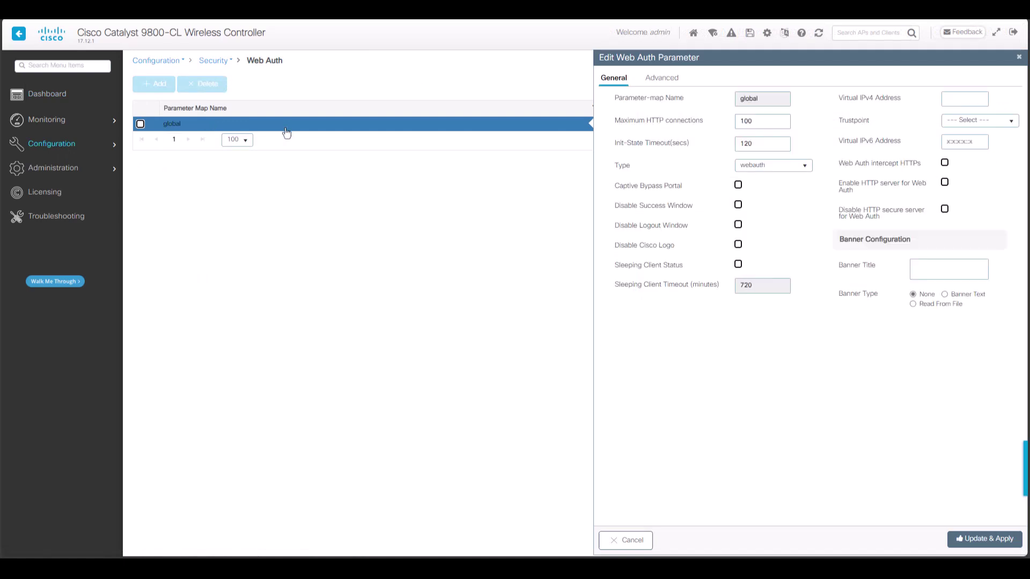
click(1011, 120)
click(964, 220)
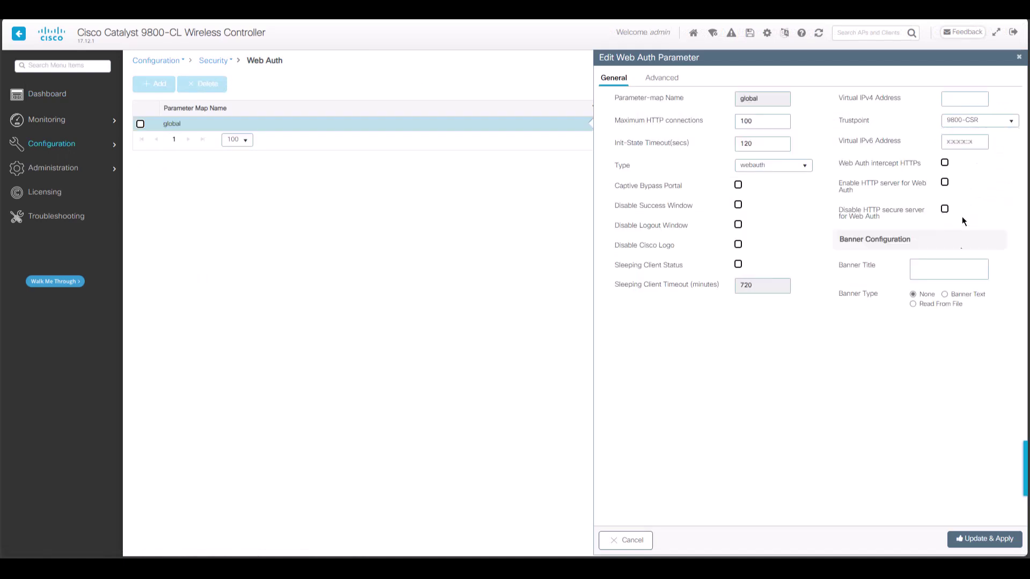
click(978, 539)
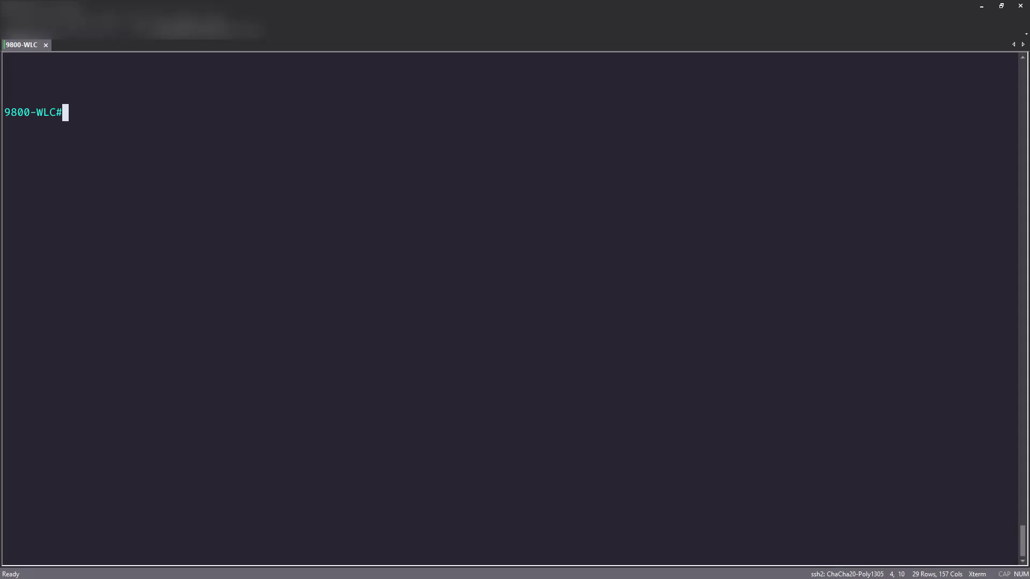
Restart the web server with no ip http server, then ip http server, and end.
text(configure terminal)
key(Return)
text(no ip http ser)
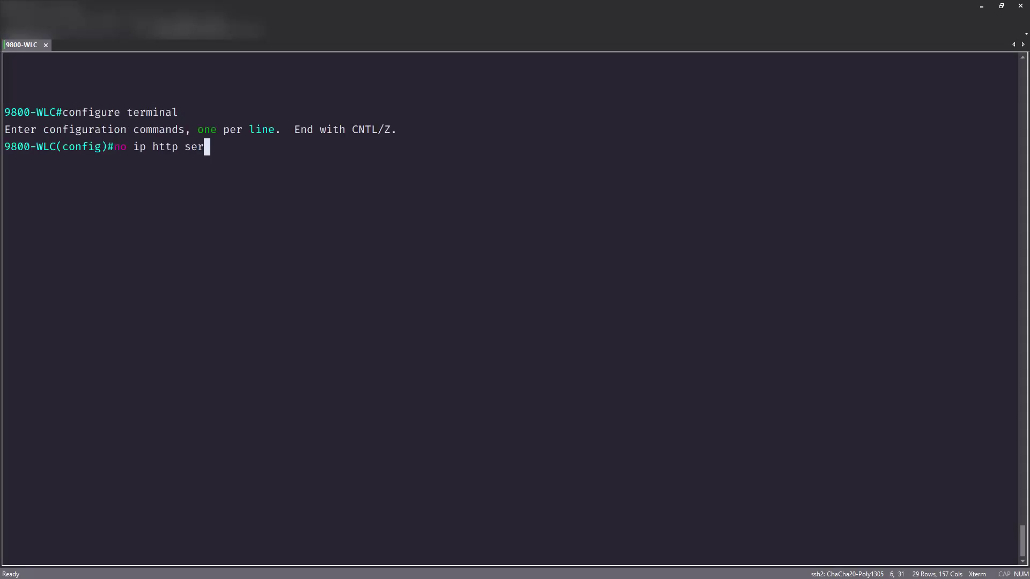
text(ver)
key(Return)
key(Return)
key(Return)
text(ip)
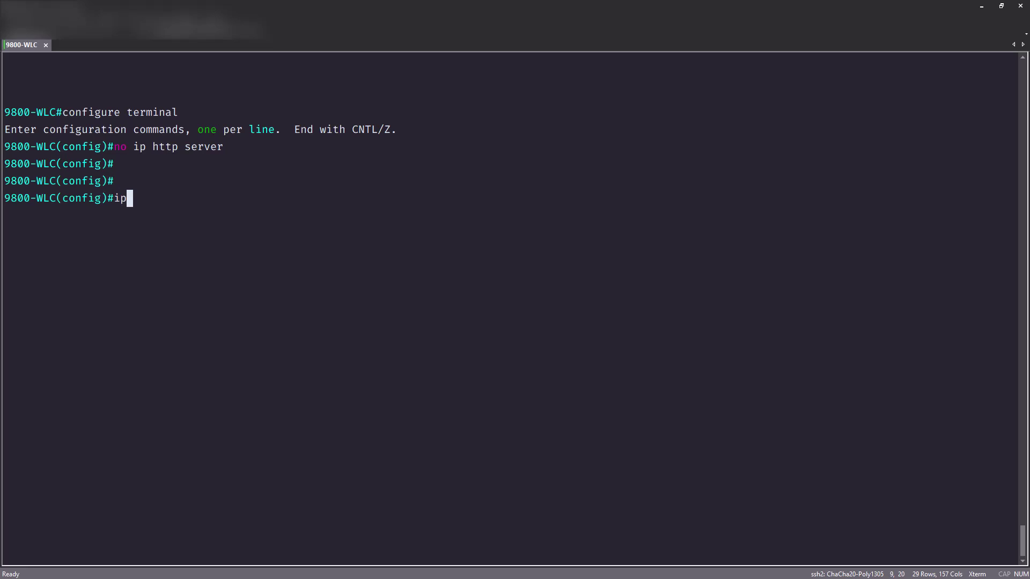
text( http server)
key(Return)
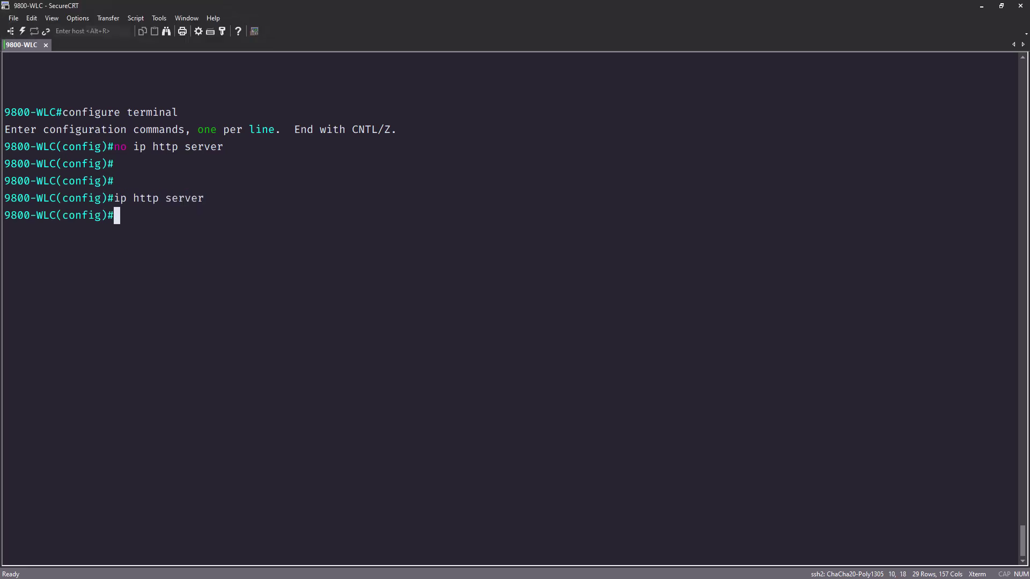
text(end)
key(Return)
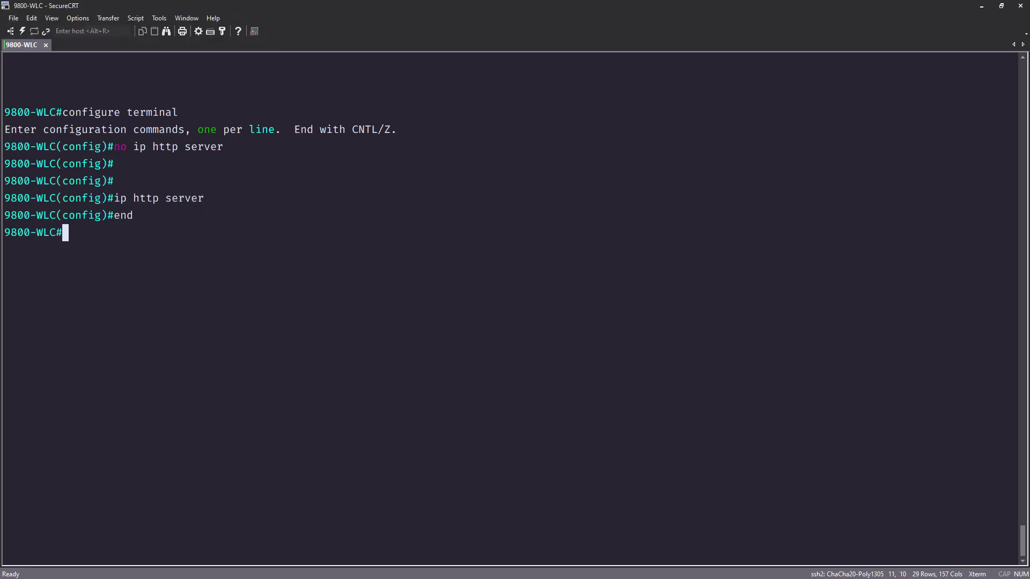